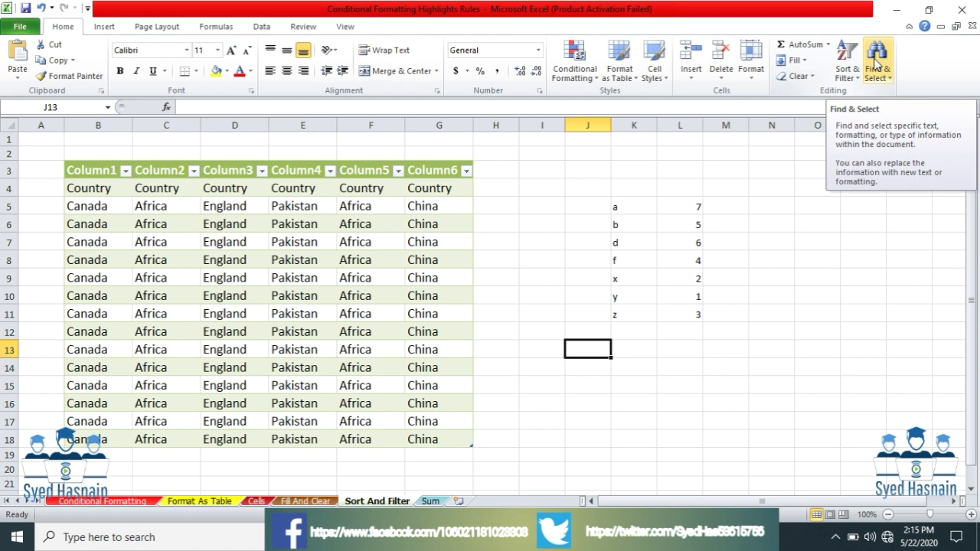
Show the AutoSum function list (Sum, Average, Count Numbers, Max, Min) on the Sort And Filter sheet.
{"action": "left_click", "coordinate": [829, 45]}
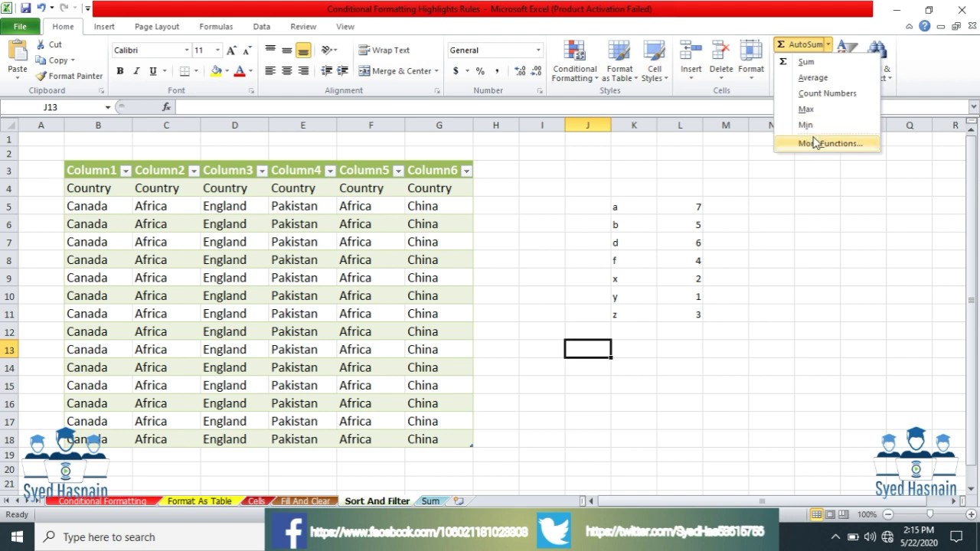
Open the Insert Function window and the AutoSum list, then close both without inserting anything.
{"action": "left_click", "coordinate": [816, 143]}
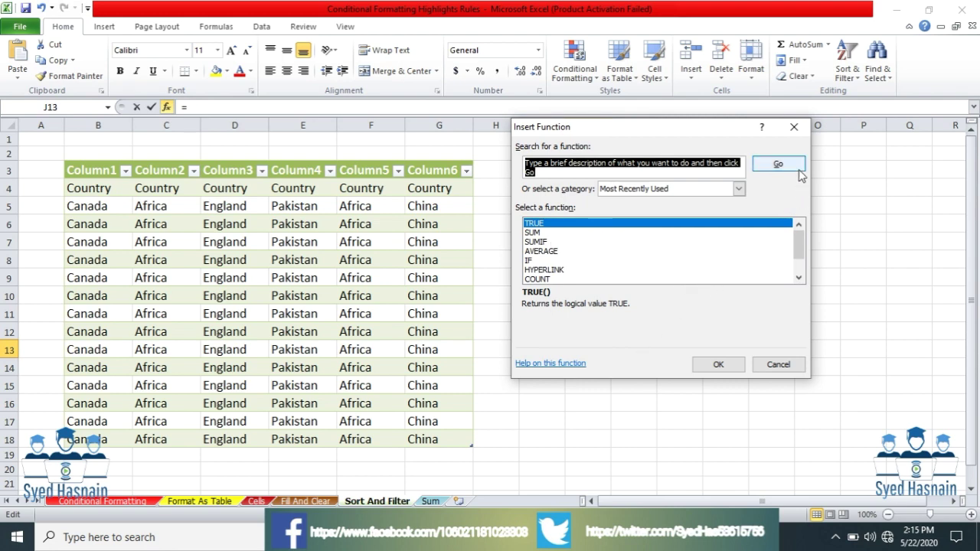
{"action": "left_click", "coordinate": [794, 127]}
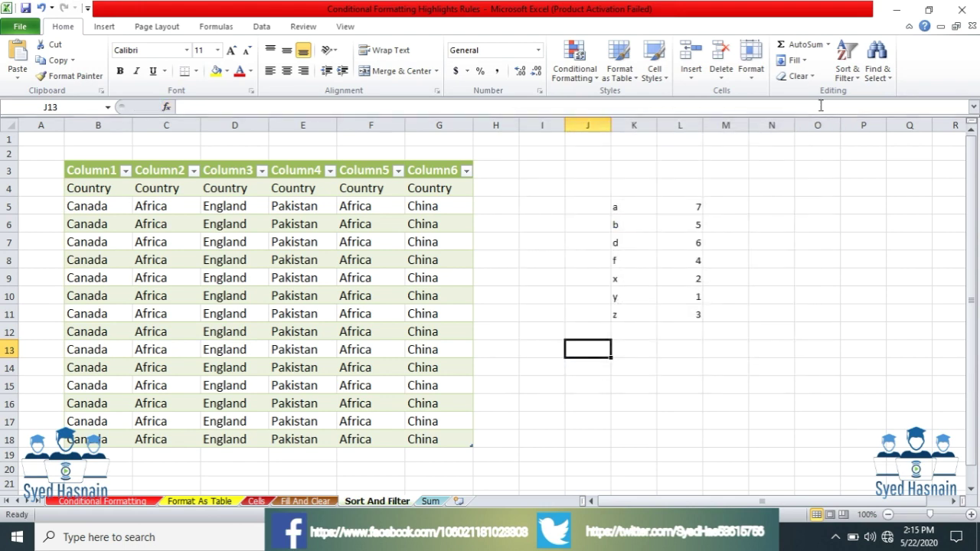
{"action": "left_click", "coordinate": [829, 45]}
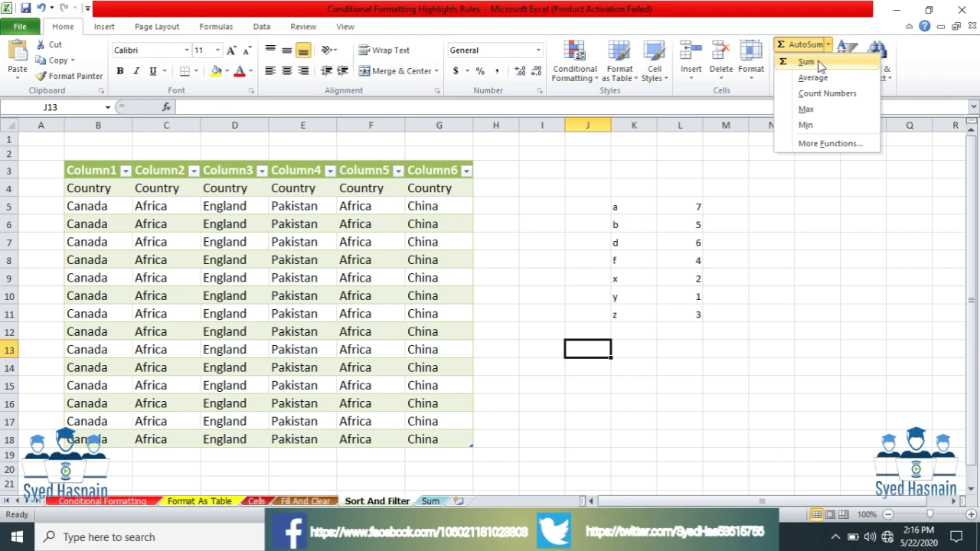
{"action": "left_click", "coordinate": [828, 46]}
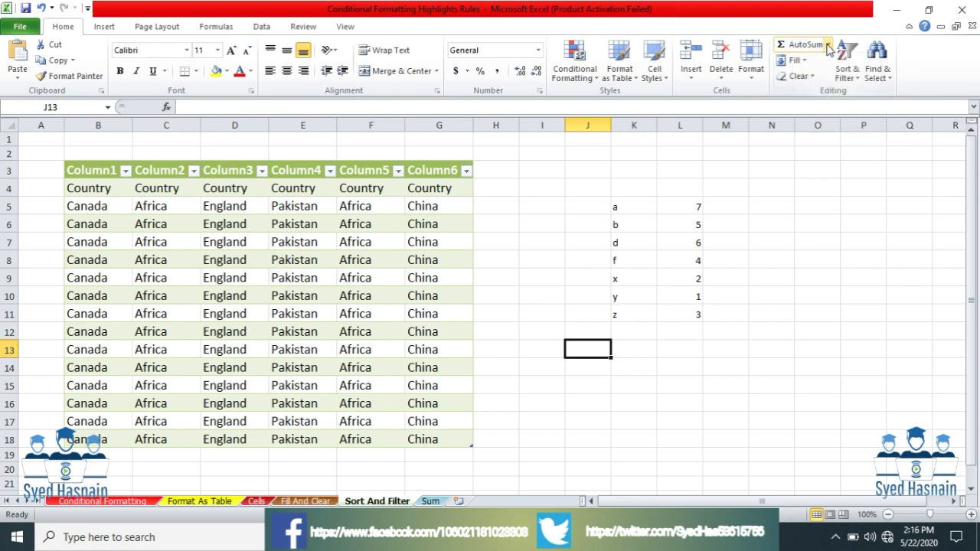
On the Sum sheet, enter the headers Name in F6 and Pak_Rs in G6.
{"action": "left_click", "coordinate": [430, 502]}
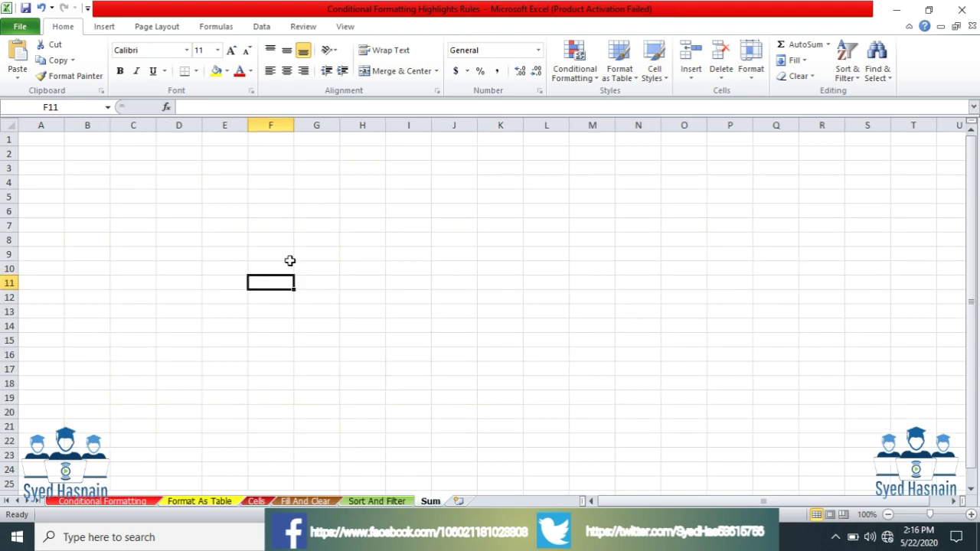
{"action": "left_click", "coordinate": [288, 217]}
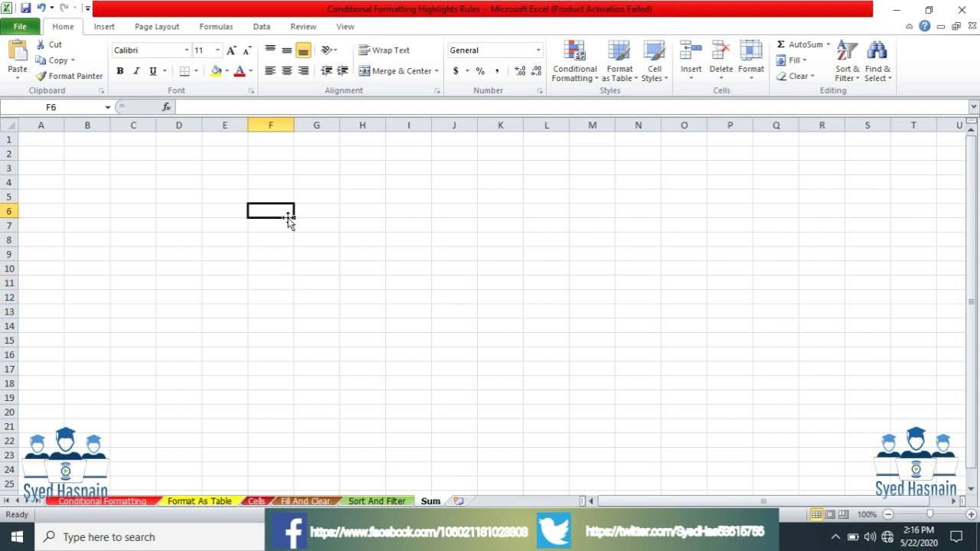
{"action": "type", "text": "Name"}
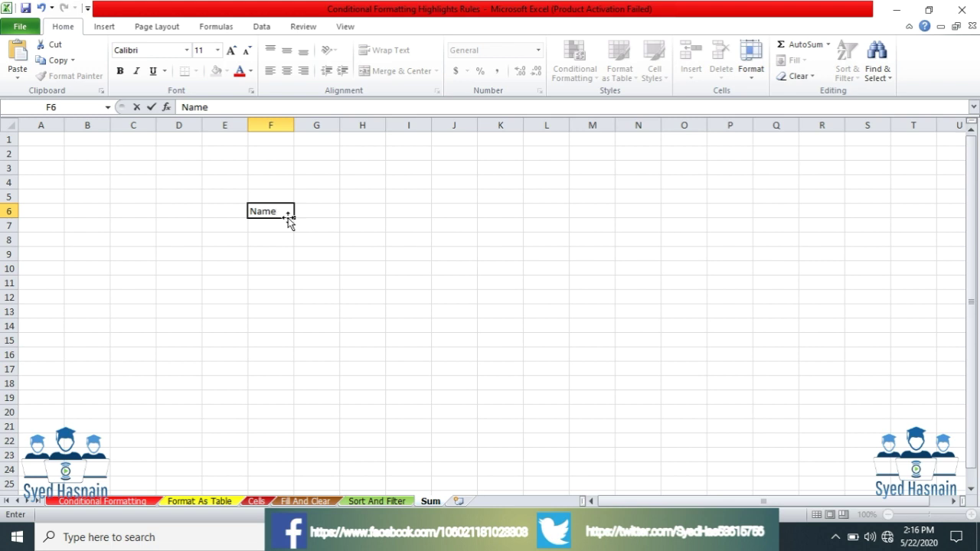
{"action": "key", "text": "Tab"}
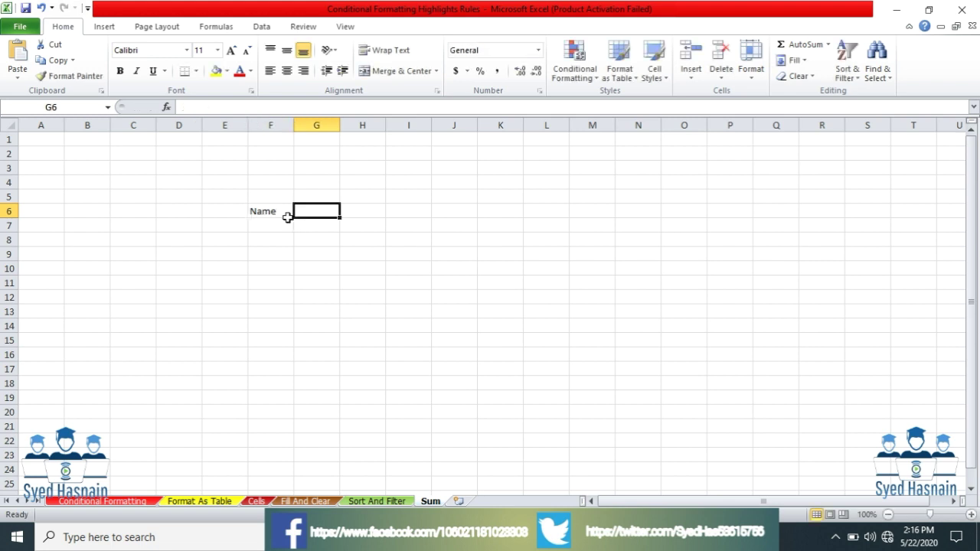
{"action": "type", "text": "Pak"}
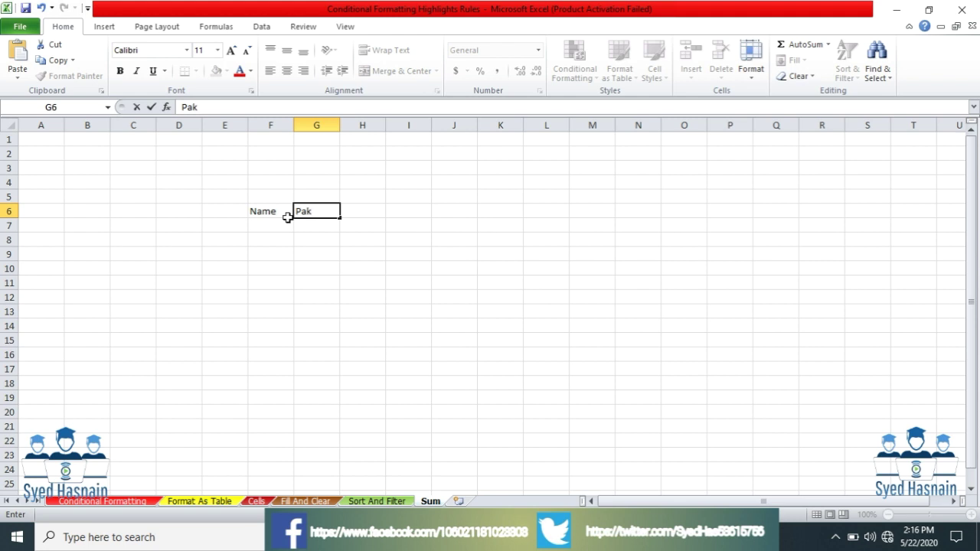
{"action": "type", "text": "_Rs"}
{"action": "left_click", "coordinate": [280, 223]}
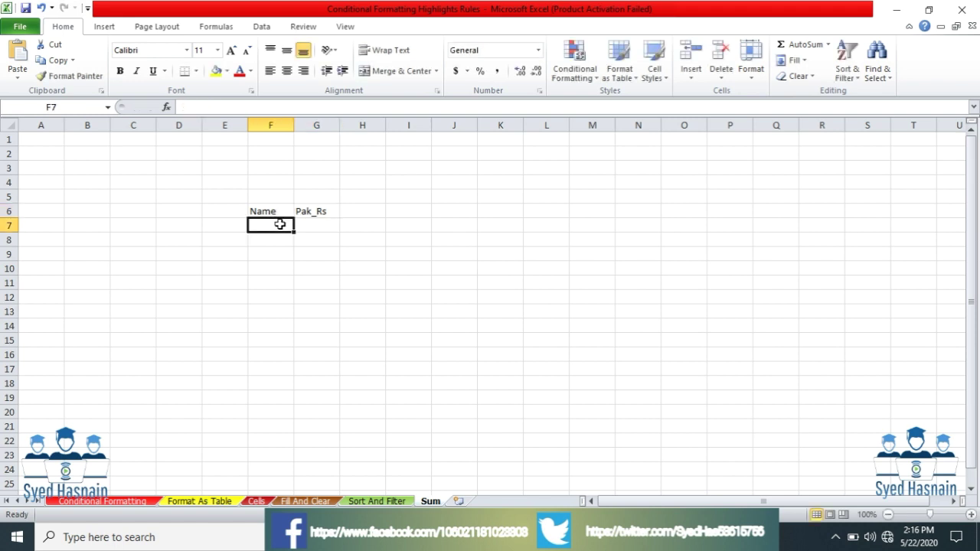
Enter five people's names down F7:F11 under the Name header.
{"action": "type", "text": "Has"}
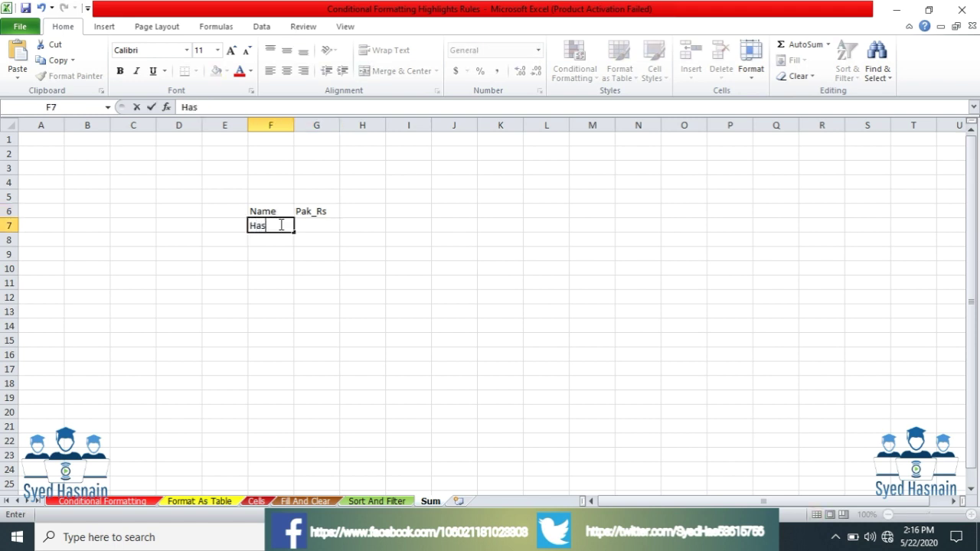
{"action": "type", "text": "san"}
{"action": "key", "text": "Return"}
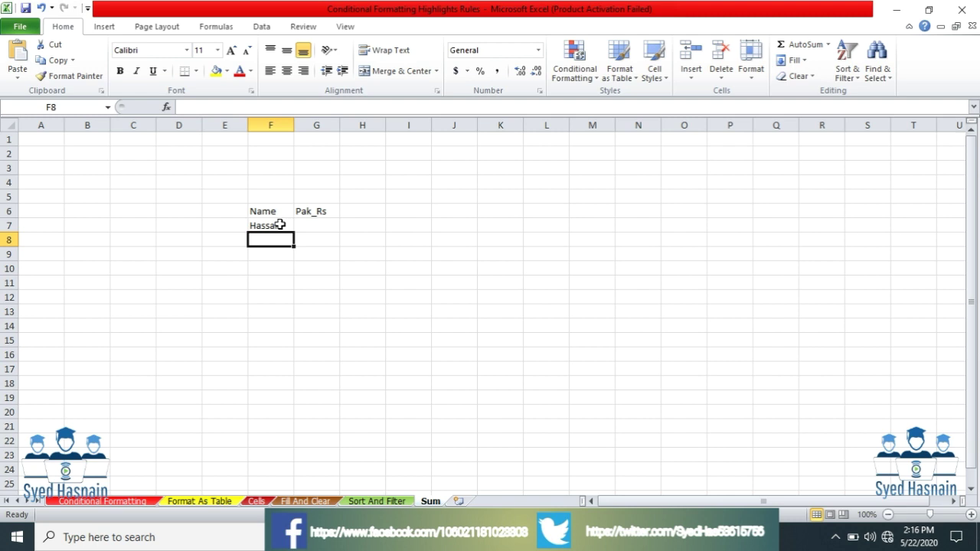
{"action": "type", "text": "Hasna"}
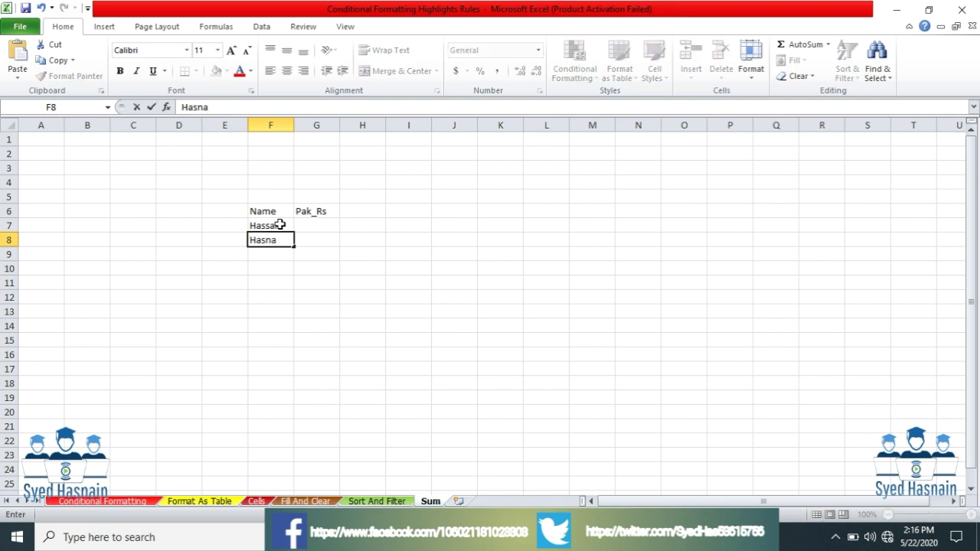
{"action": "type", "text": "in"}
{"action": "key", "text": "Return"}
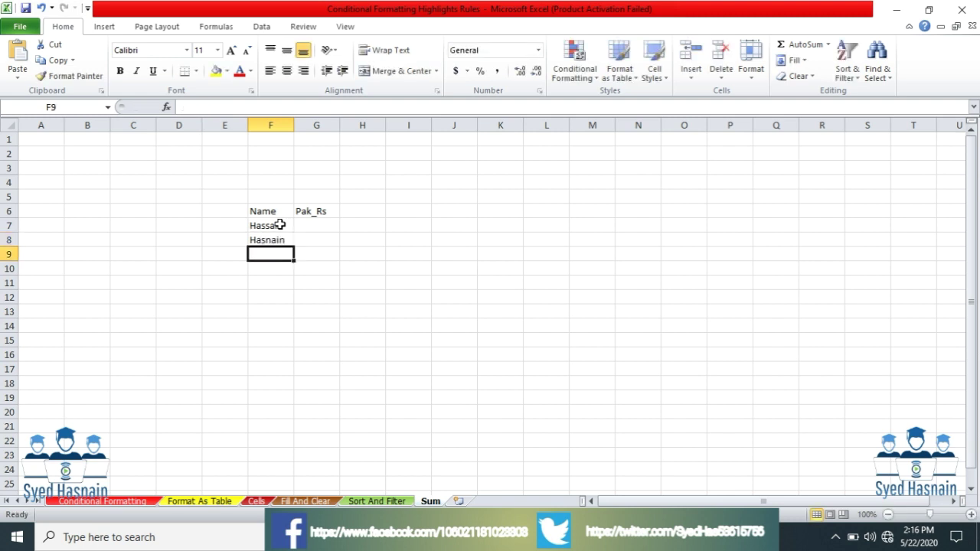
{"action": "type", "text": "Bhara"}
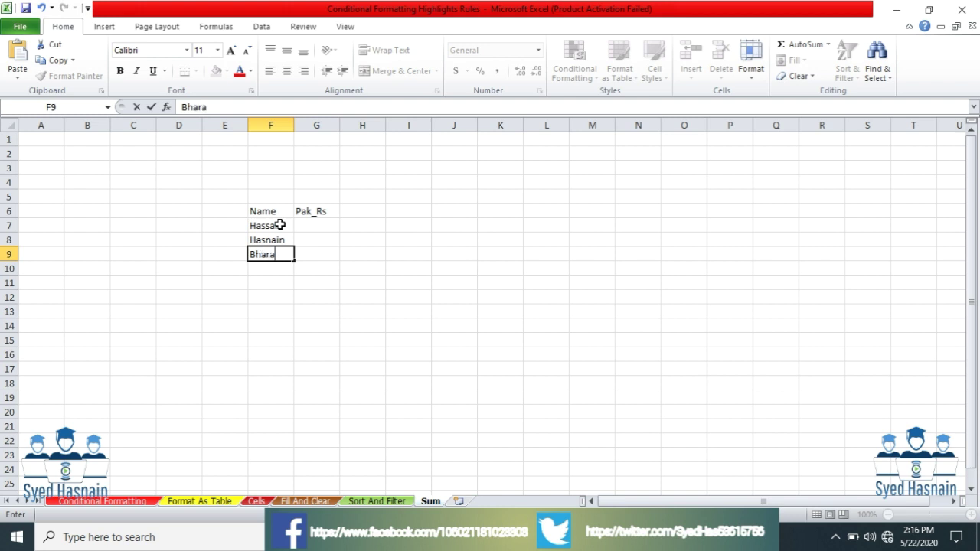
{"action": "type", "text": "t"}
{"action": "key", "text": "Return"}
{"action": "type", "text": "Asad"}
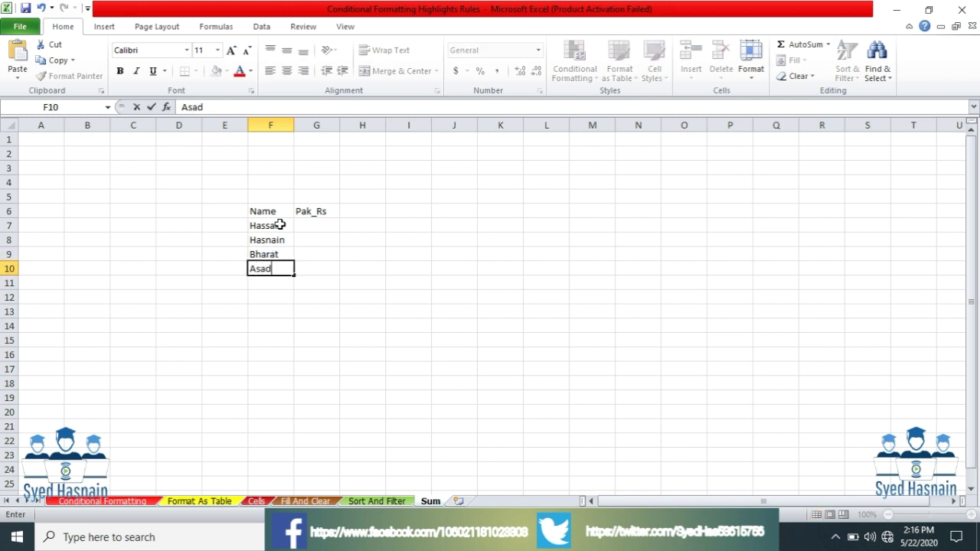
{"action": "key", "text": "Return"}
{"action": "type", "text": "Al"}
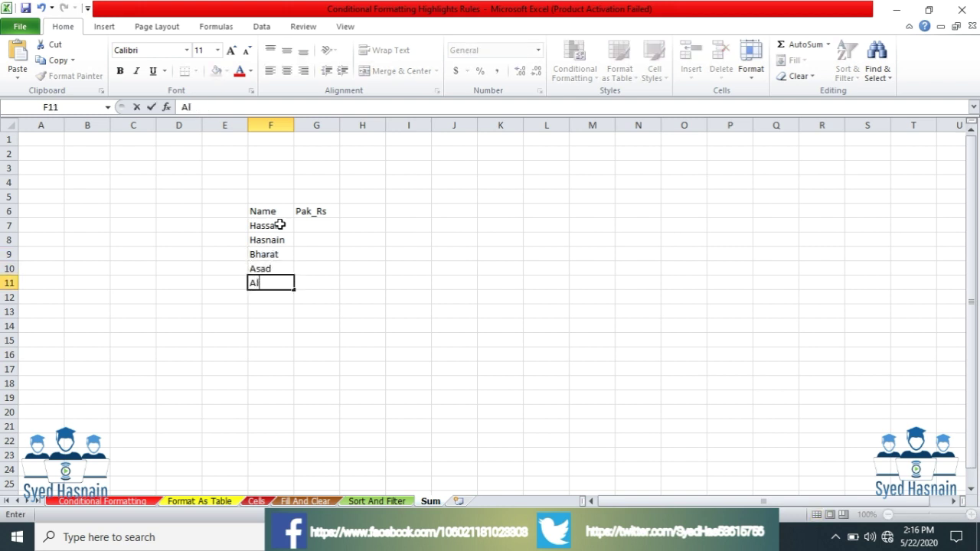
{"action": "type", "text": "i"}
Enter amounts 50, 60, 70, 90 and 45 in G7:G11, then show the AutoSum list from H7.
{"action": "left_click", "coordinate": [303, 230]}
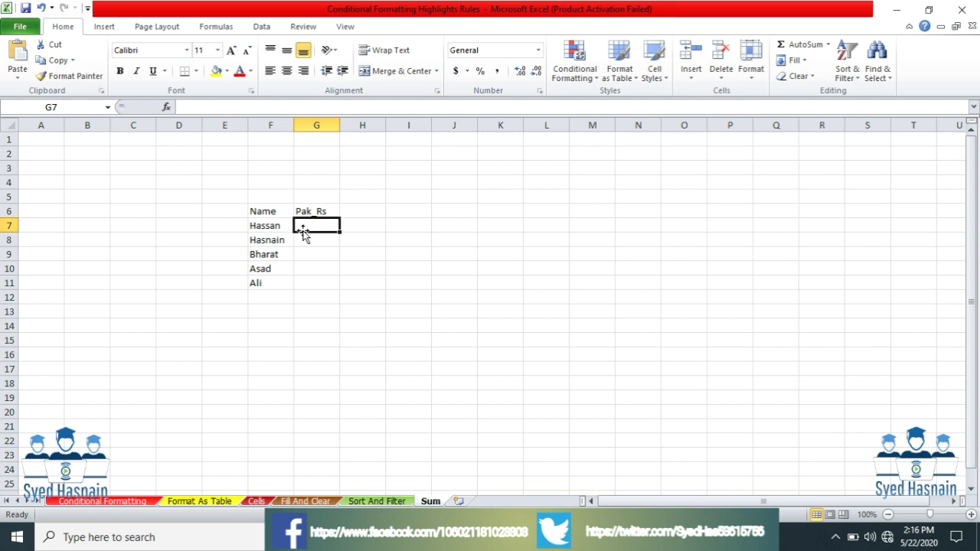
{"action": "type", "text": "5"}
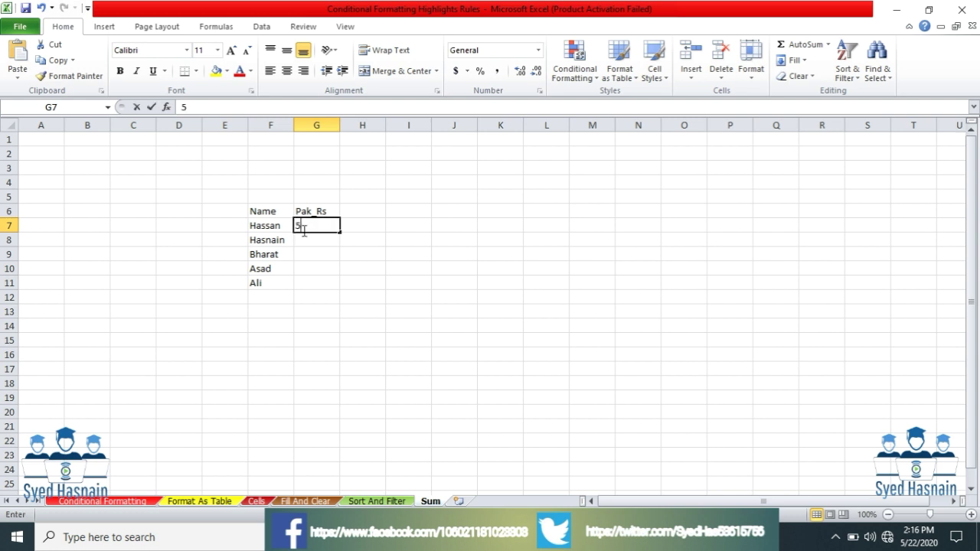
{"action": "type", "text": "0"}
{"action": "key", "text": "Return"}
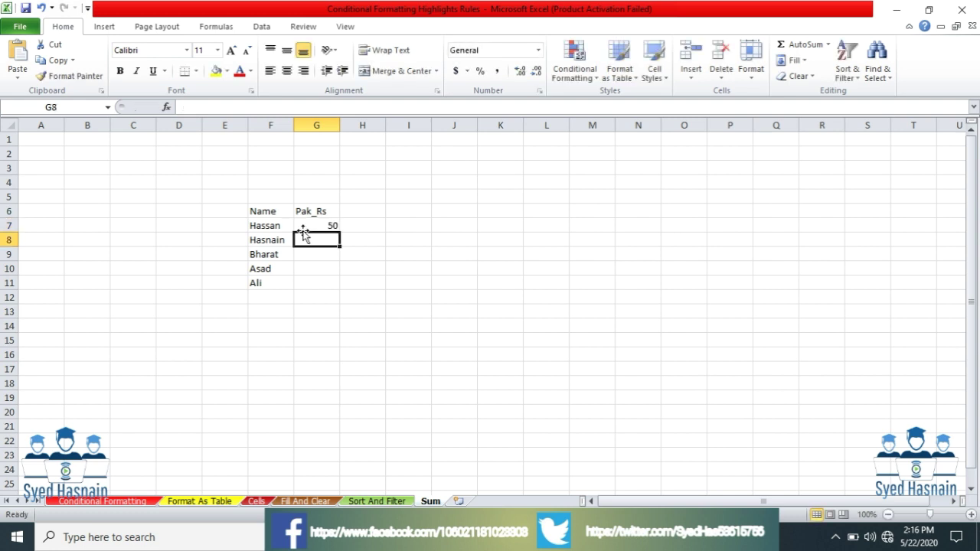
{"action": "type", "text": "60"}
{"action": "key", "text": "Return"}
{"action": "type", "text": "70"}
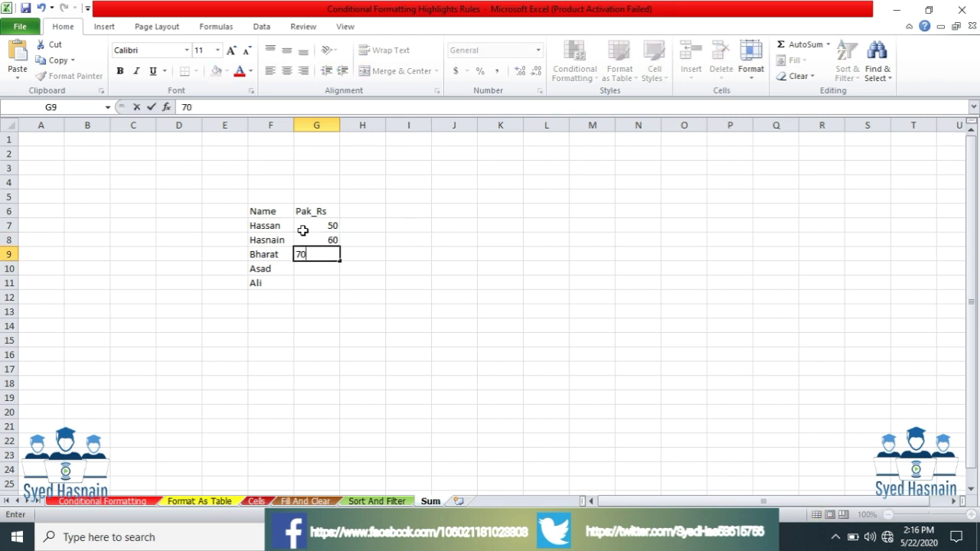
{"action": "key", "text": "Return"}
{"action": "type", "text": "90"}
{"action": "key", "text": "Return"}
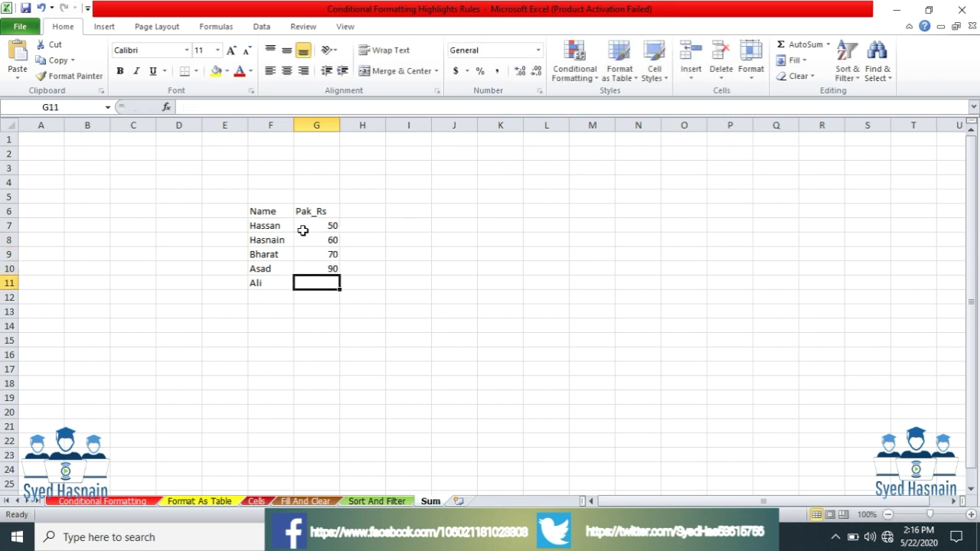
{"action": "type", "text": "45"}
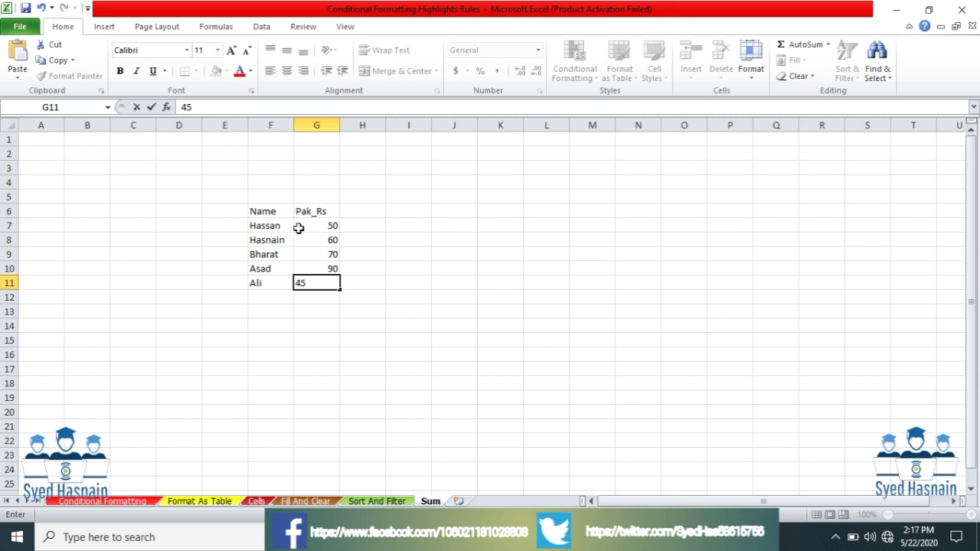
{"action": "left_click", "coordinate": [298, 227]}
{"action": "left_click", "coordinate": [347, 224]}
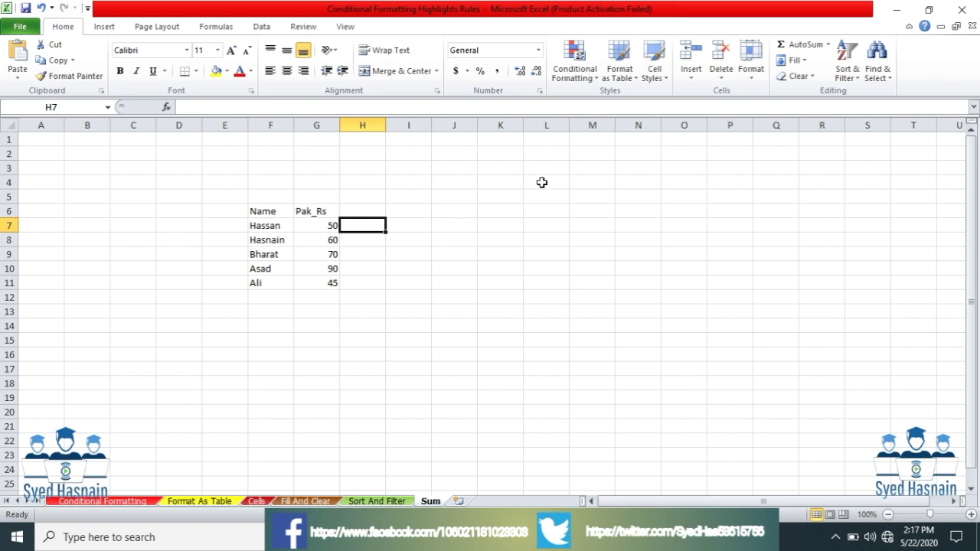
{"action": "left_click", "coordinate": [830, 46]}
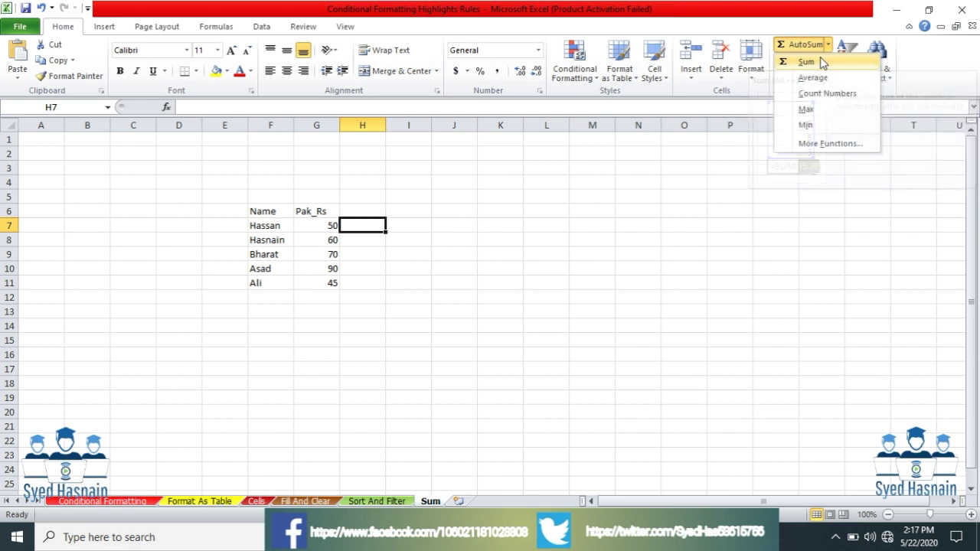
Dismiss the AutoSum list and label cell F12 'Sum' beneath the five names.
{"action": "left_click", "coordinate": [278, 294]}
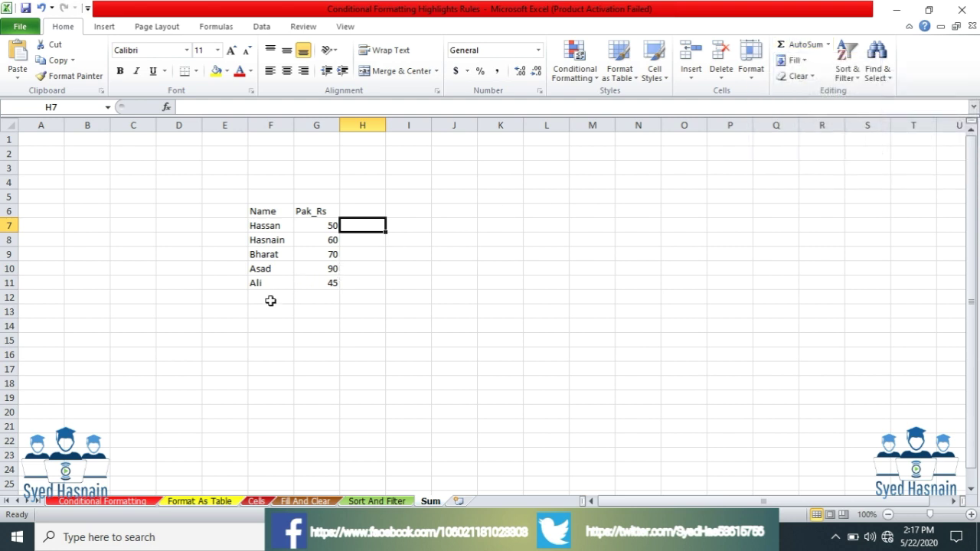
{"action": "left_click", "coordinate": [270, 301]}
{"action": "type", "text": "Su"}
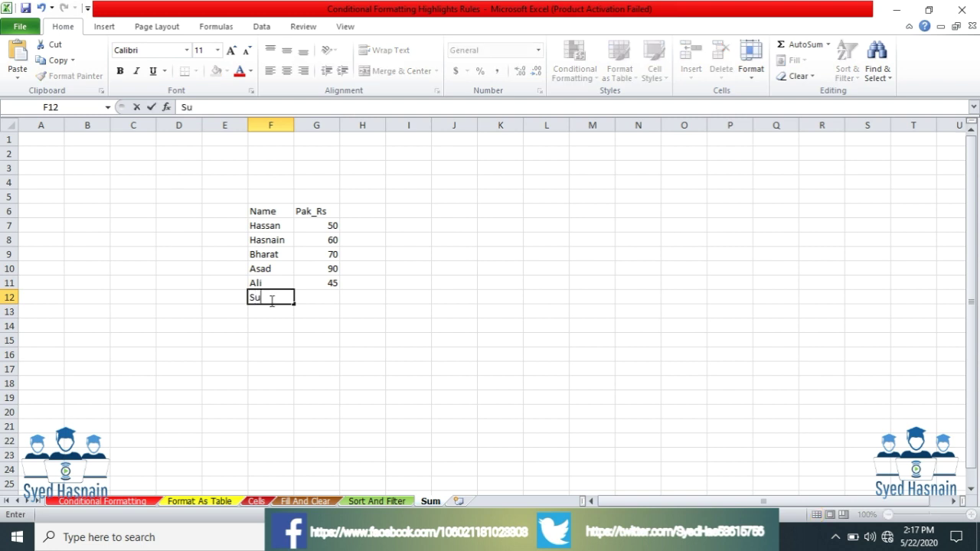
{"action": "type", "text": "m"}
{"action": "left_click", "coordinate": [310, 300]}
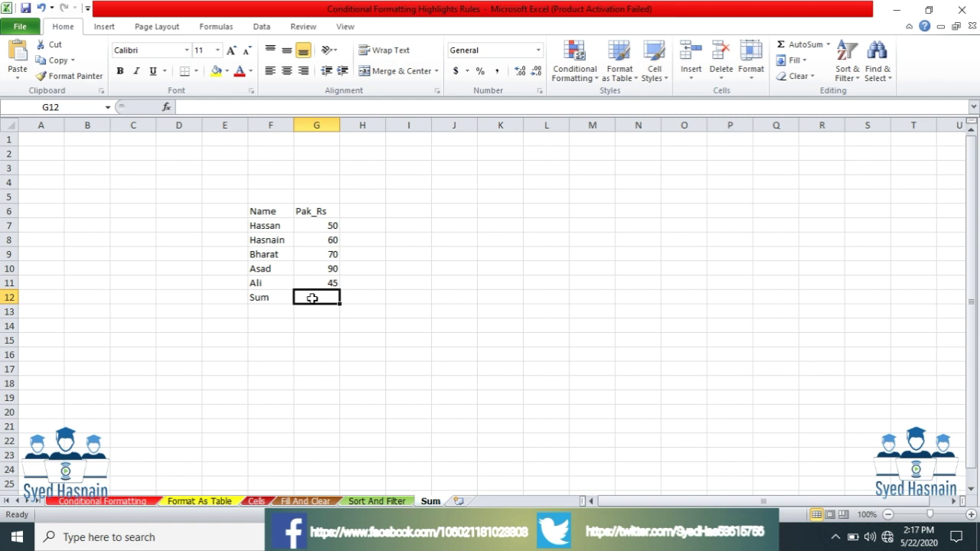
Insert =SUM(G7:G11) in G12 with AutoSum, giving a total of 315.
{"action": "left_click", "coordinate": [827, 45]}
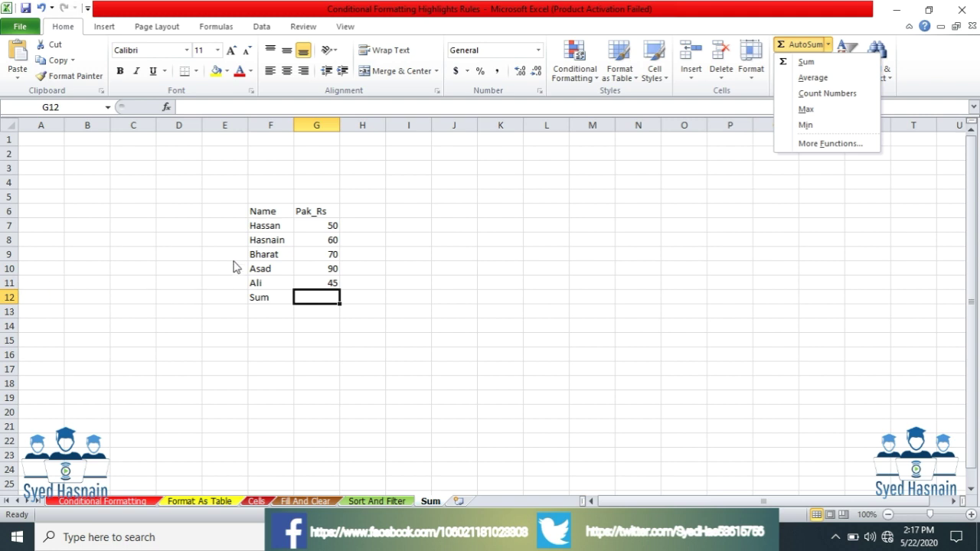
{"action": "left_click", "coordinate": [851, 63]}
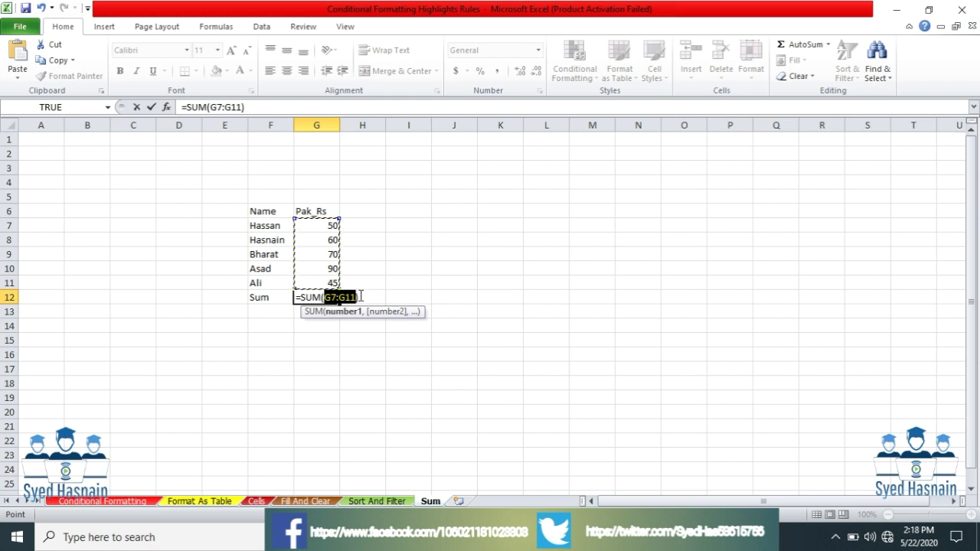
{"action": "key", "text": "Return"}
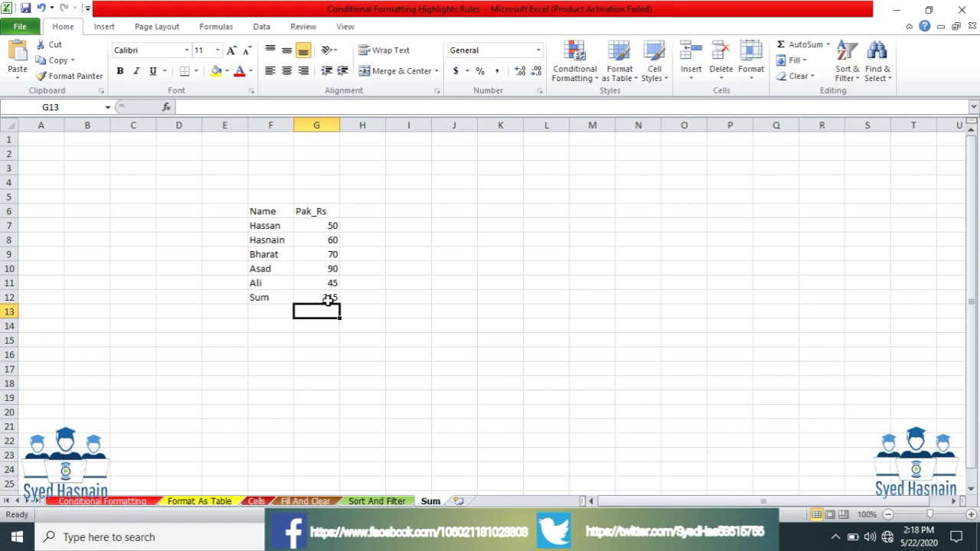
Change G7 to 80, G9 to 0 and then 200, and G10 to 45.
{"action": "left_click", "coordinate": [325, 228]}
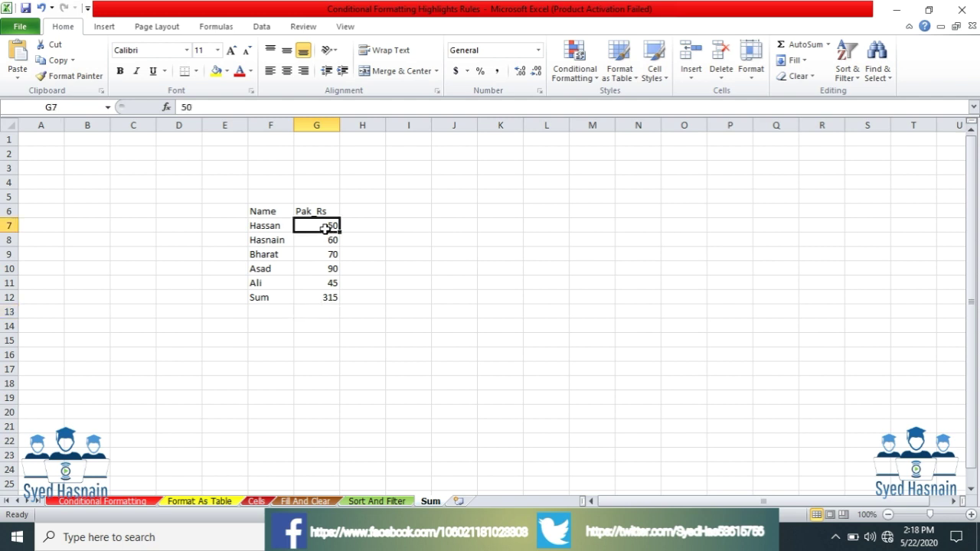
{"action": "type", "text": "80"}
{"action": "left_click", "coordinate": [402, 251]}
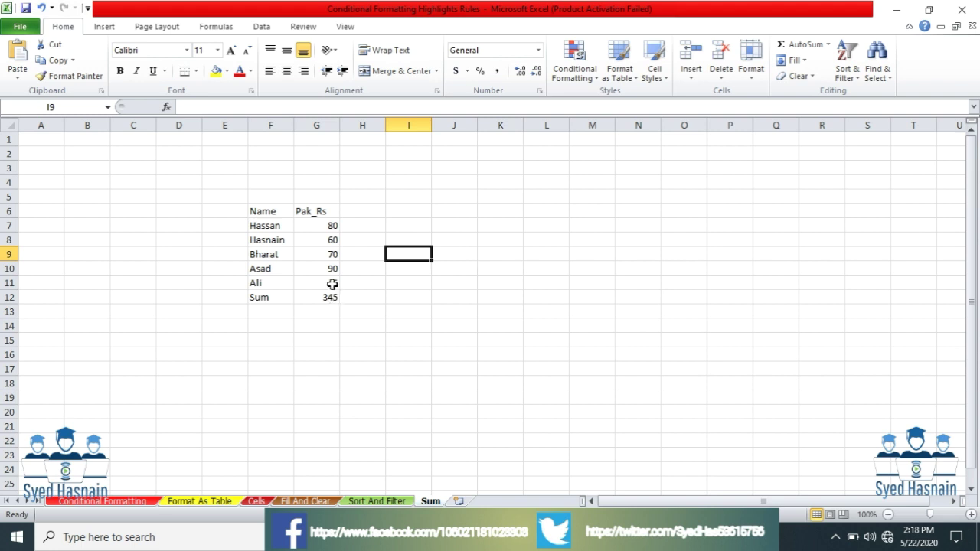
{"action": "left_click", "coordinate": [330, 255]}
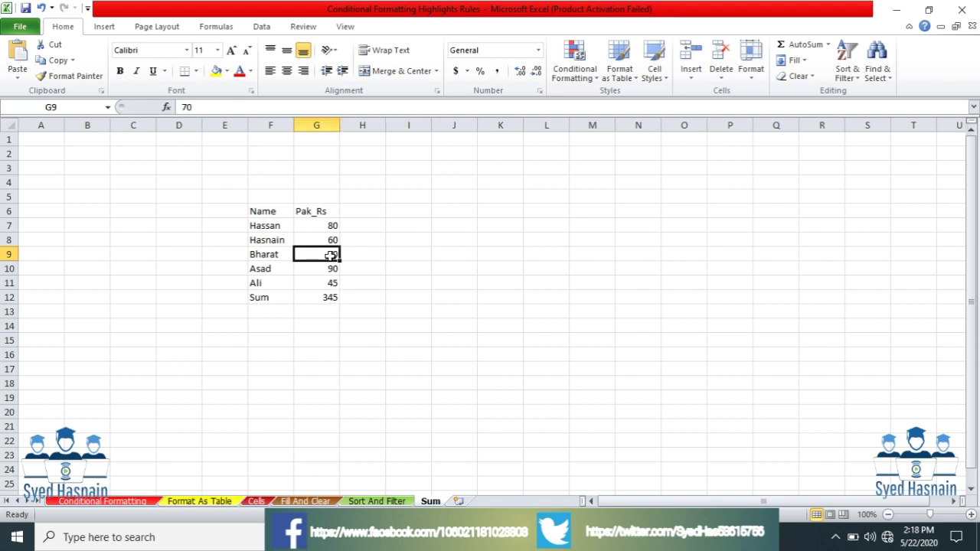
{"action": "type", "text": "0"}
{"action": "left_click", "coordinate": [369, 256]}
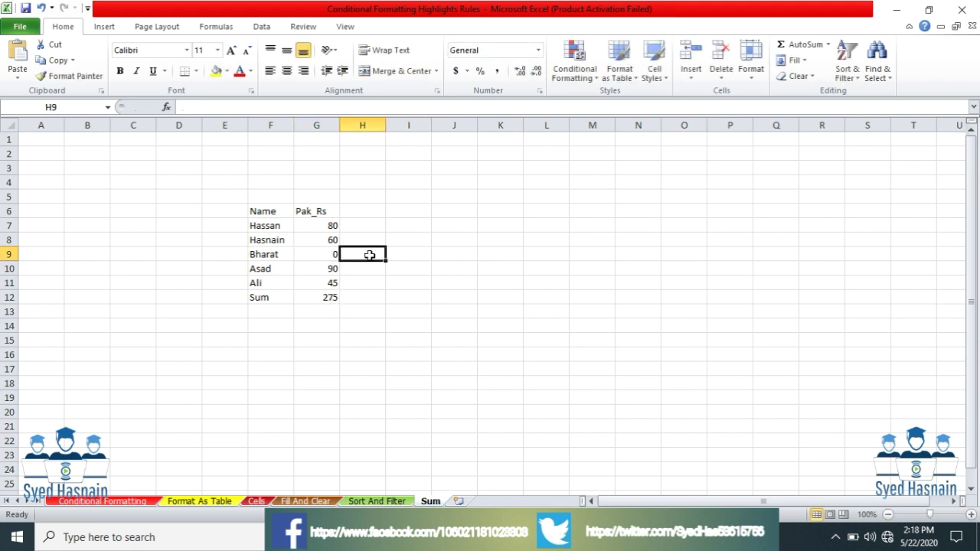
{"action": "left_click", "coordinate": [327, 268]}
{"action": "type", "text": "4"}
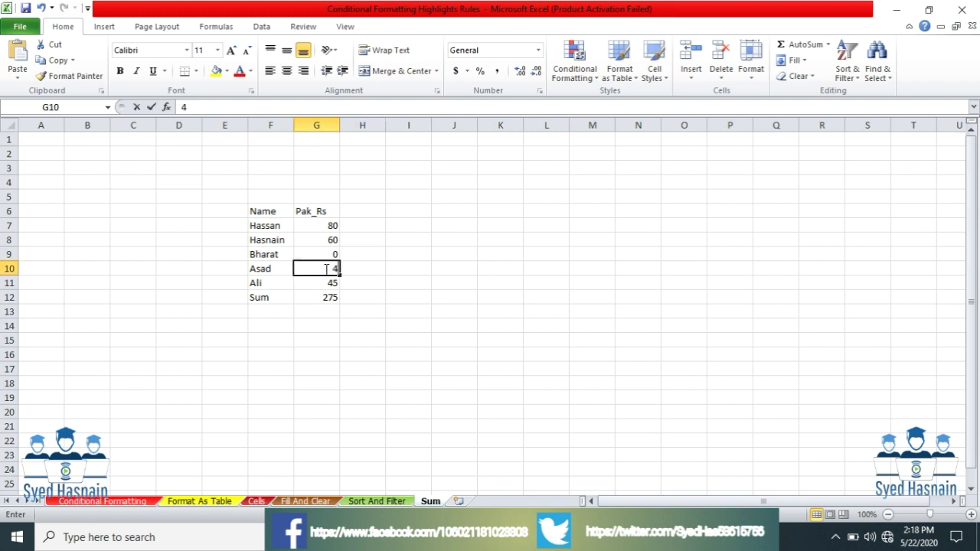
{"action": "type", "text": "5"}
{"action": "left_click", "coordinate": [350, 271]}
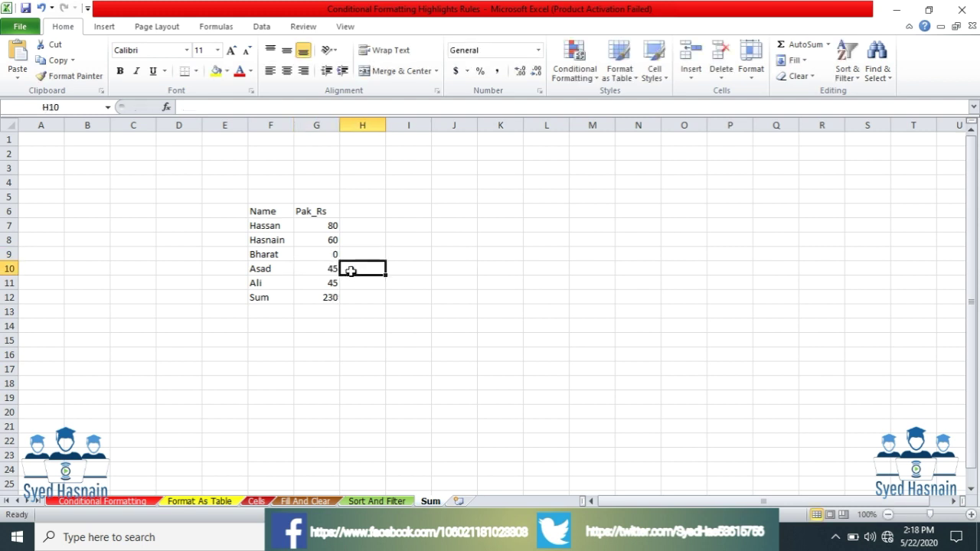
{"action": "left_click", "coordinate": [335, 256]}
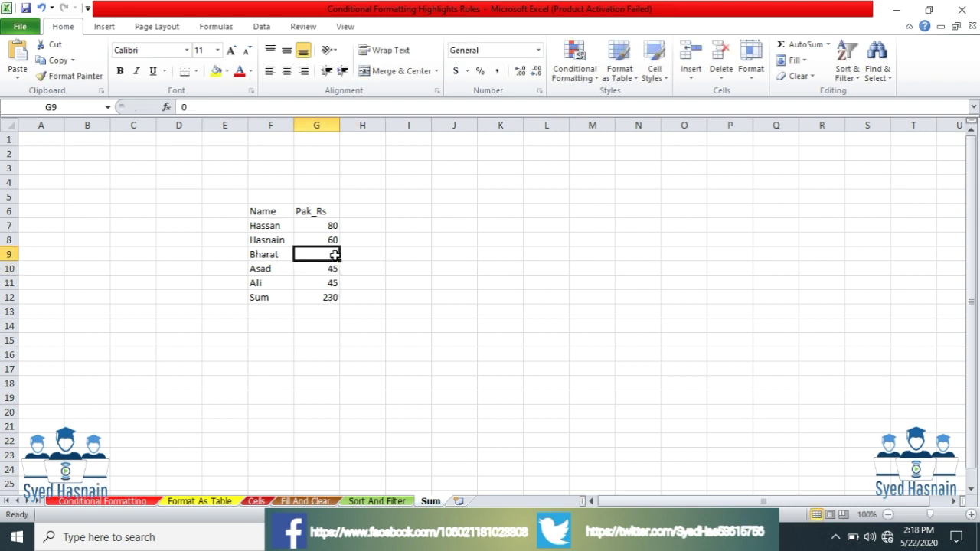
{"action": "type", "text": "200"}
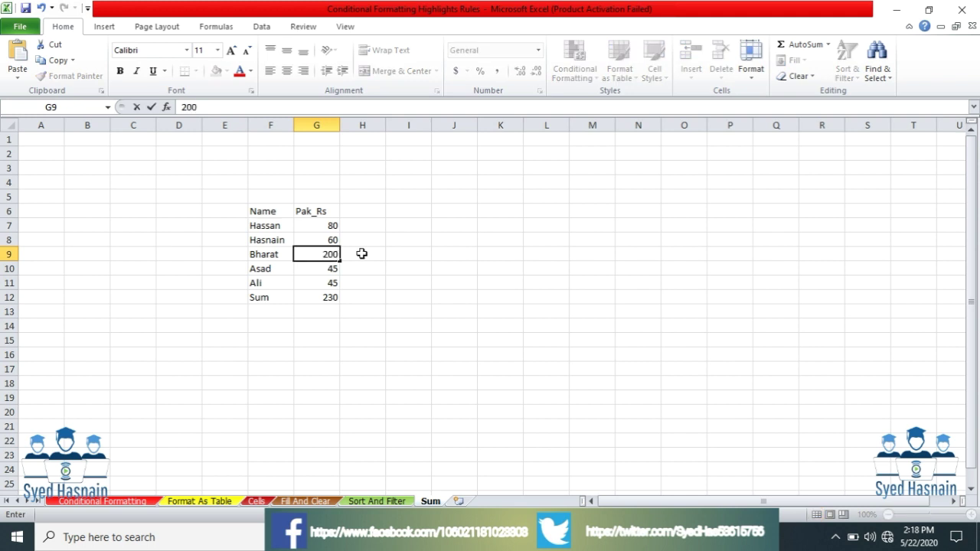
{"action": "left_click", "coordinate": [362, 253]}
Set G8 to 100000, G11 to 200, G10 to 500 and G7 to 500, updating the total to 101400.
{"action": "left_click", "coordinate": [320, 244]}
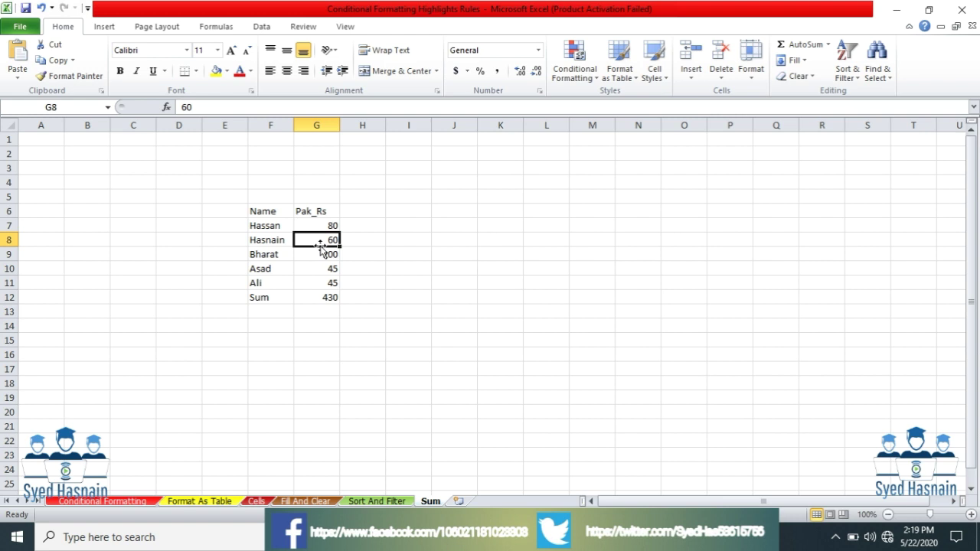
{"action": "type", "text": "1000"}
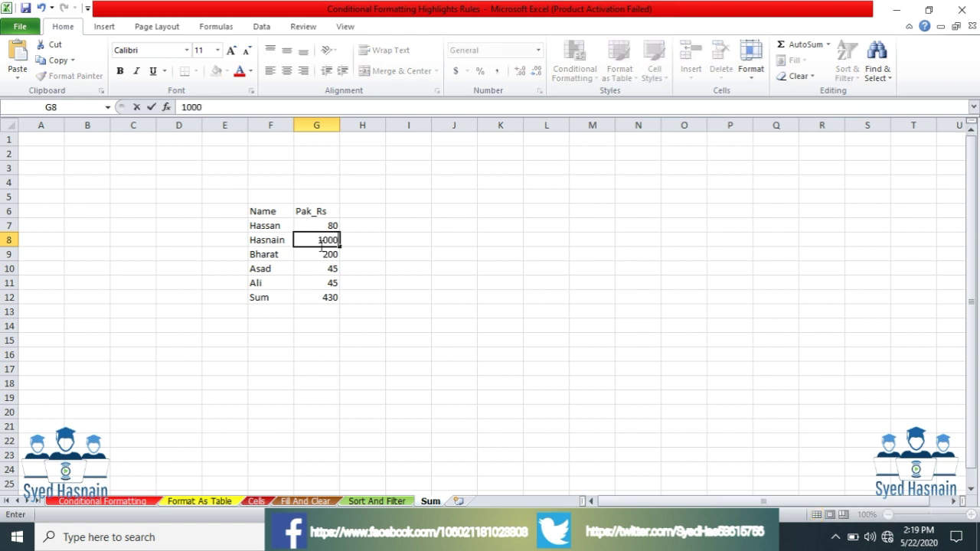
{"action": "type", "text": "00"}
{"action": "left_click", "coordinate": [433, 251]}
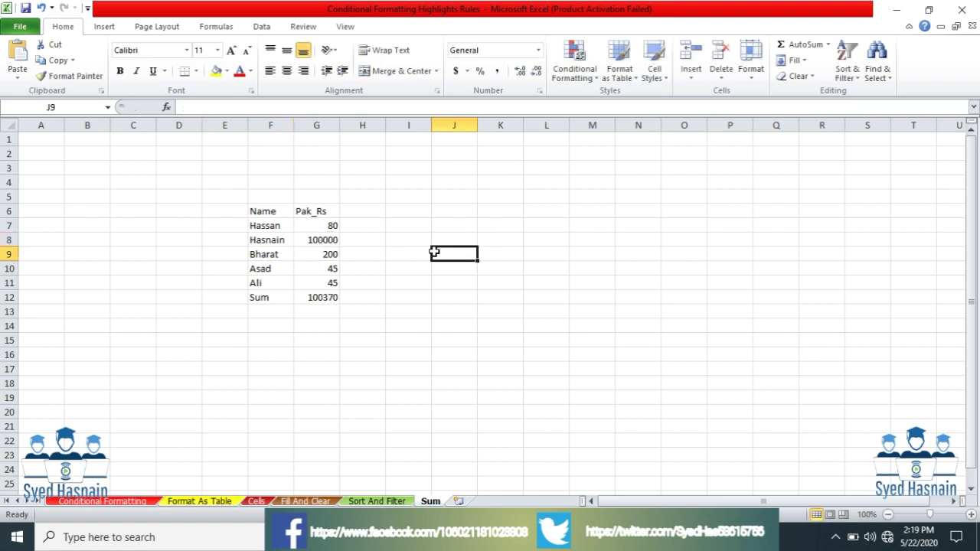
{"action": "left_click", "coordinate": [315, 284]}
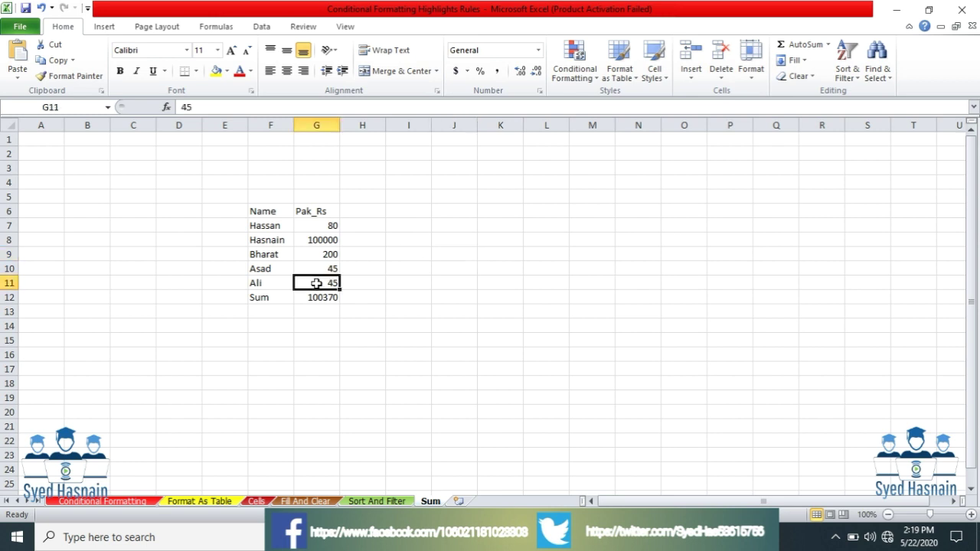
{"action": "type", "text": "200"}
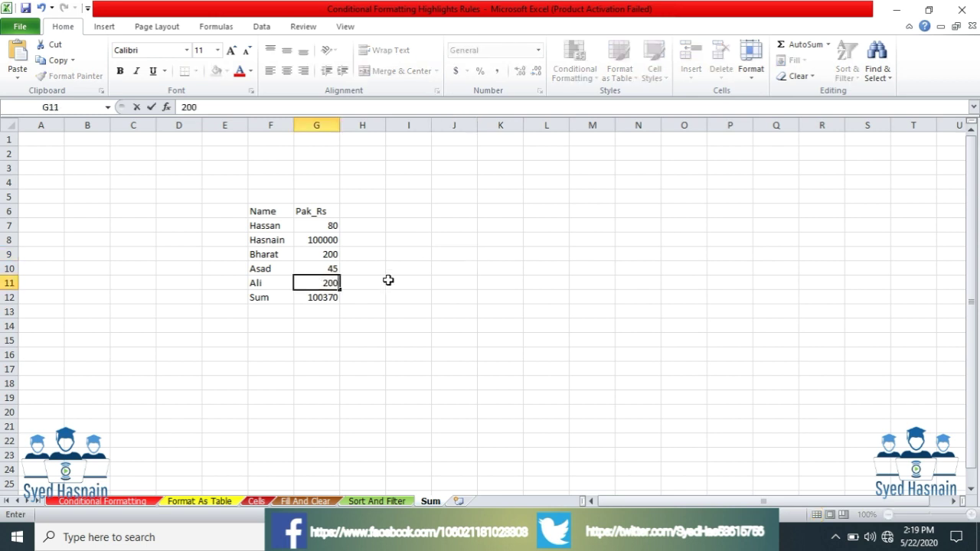
{"action": "left_click", "coordinate": [388, 280]}
{"action": "left_click", "coordinate": [319, 264]}
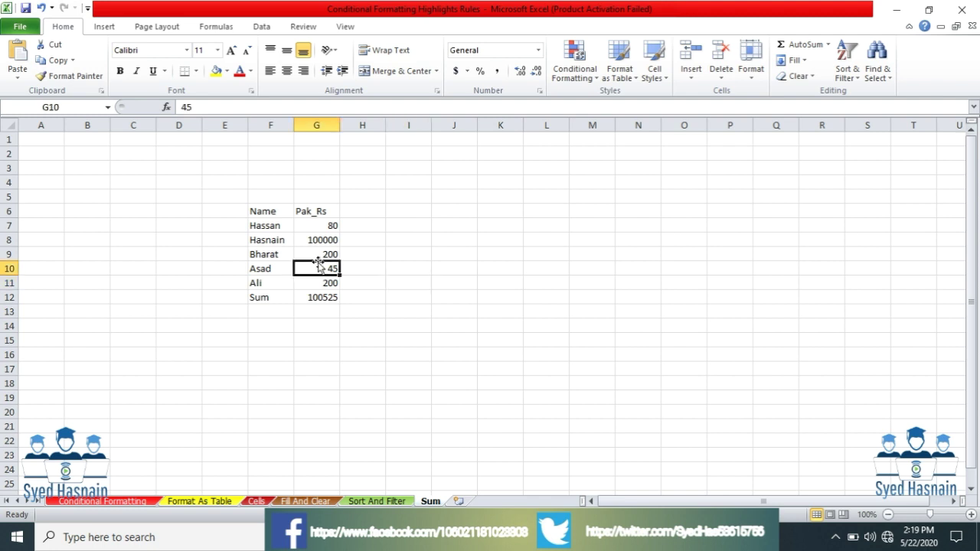
{"action": "type", "text": "500"}
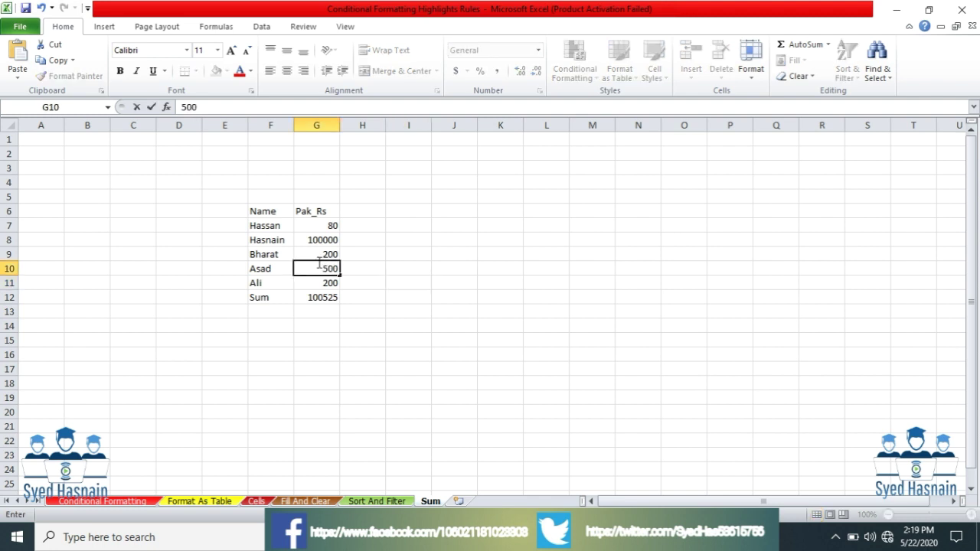
{"action": "left_click", "coordinate": [366, 263]}
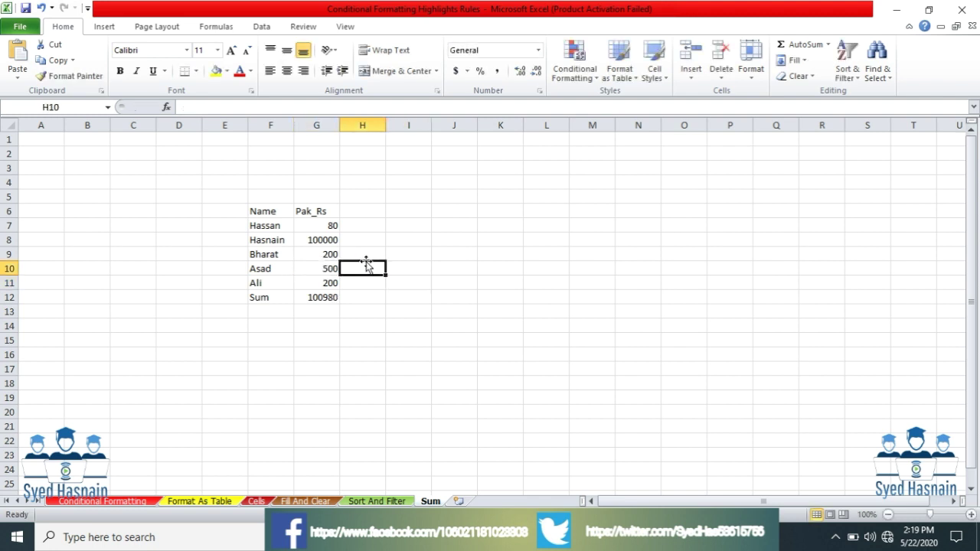
{"action": "left_click", "coordinate": [331, 225]}
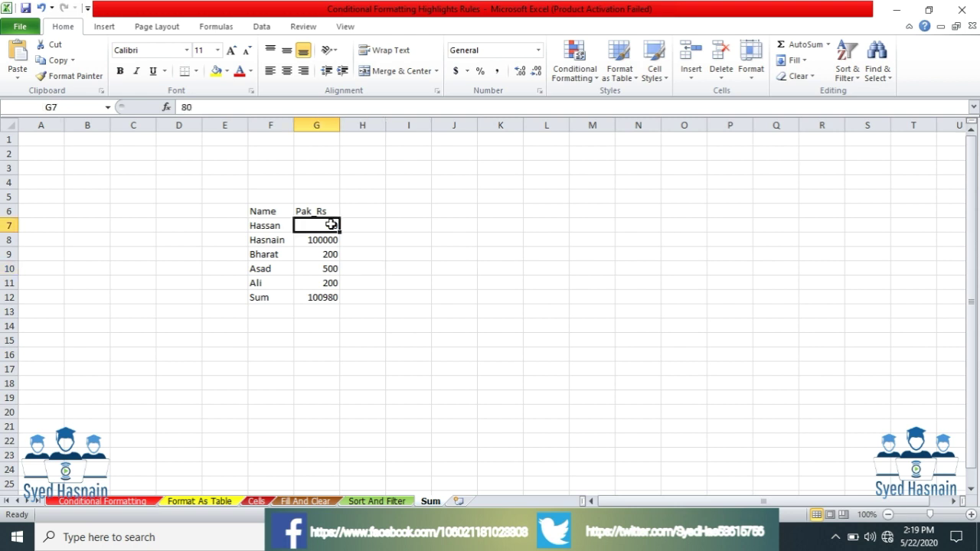
{"action": "type", "text": "500"}
{"action": "left_click", "coordinate": [399, 237]}
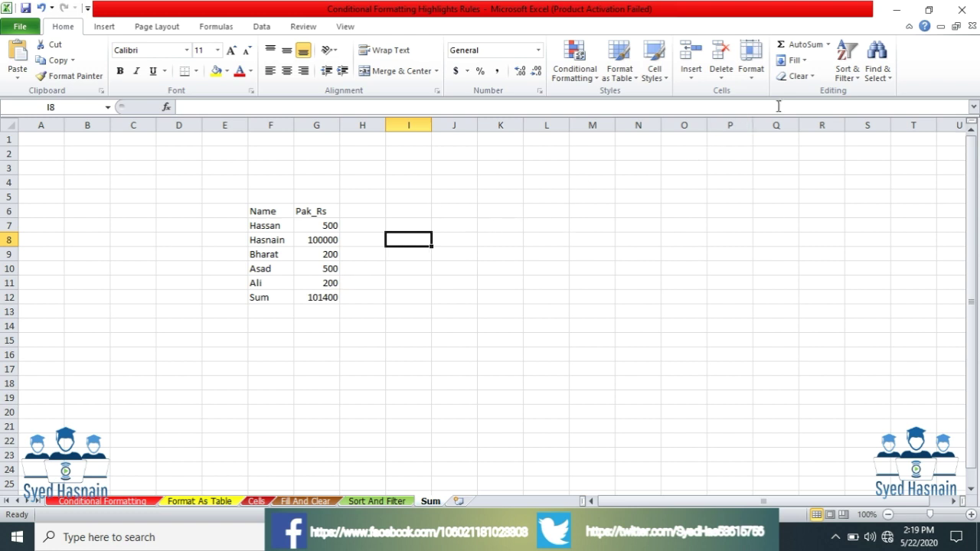
Show the AutoSum list of Sum, Average, Count Numbers, Max and Min beside the finished table.
{"action": "left_click", "coordinate": [827, 45]}
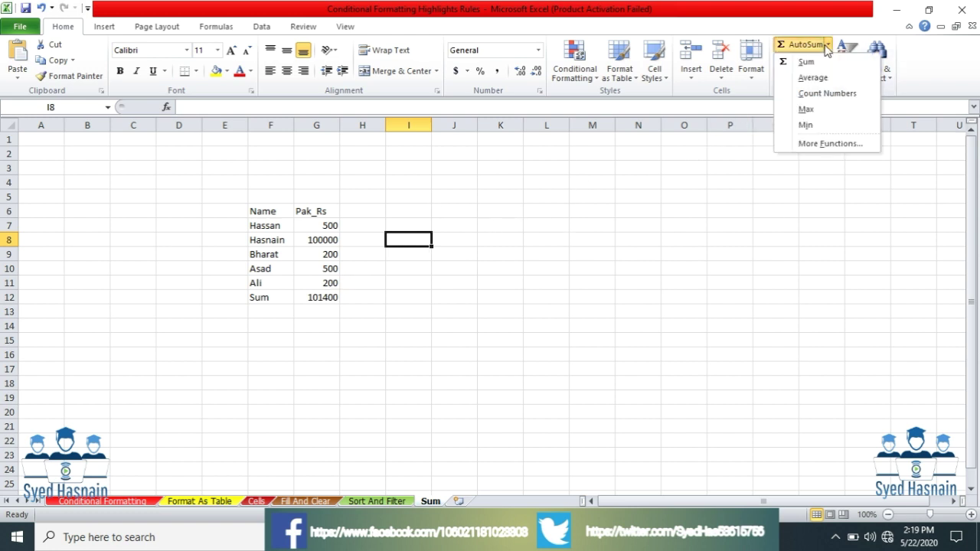